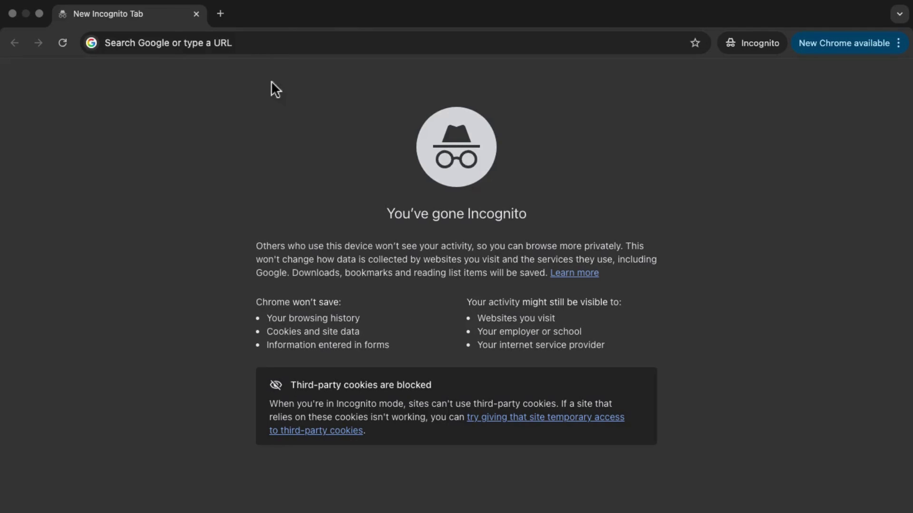
- Go to canva.com from the address bar, correcting a typo and accepting the autocomplete
click(256, 51)
text(ccan)
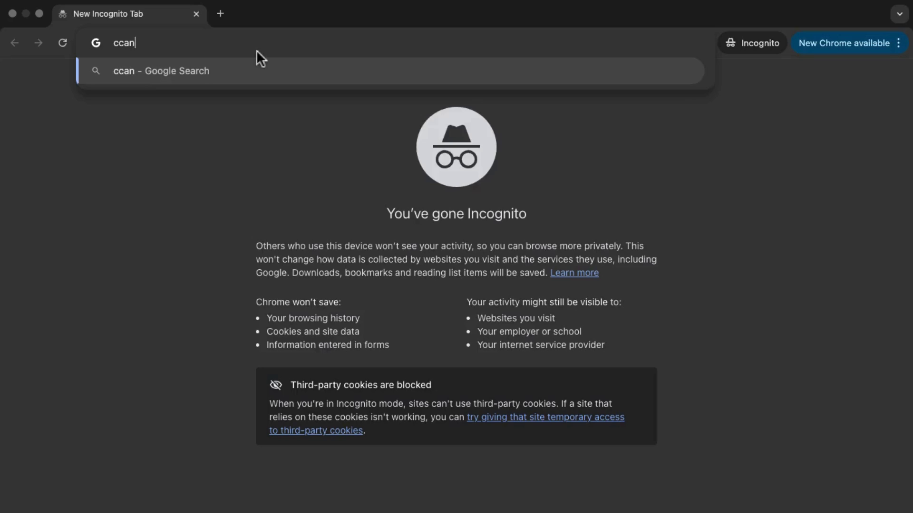
key(BackSpace)
key(BackSpace)
key(BackSpace)
text(an)
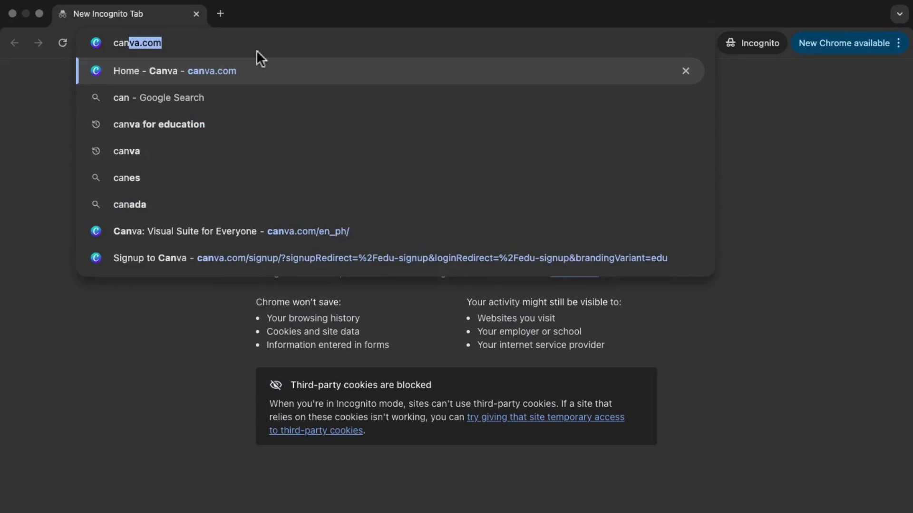
key(Return)
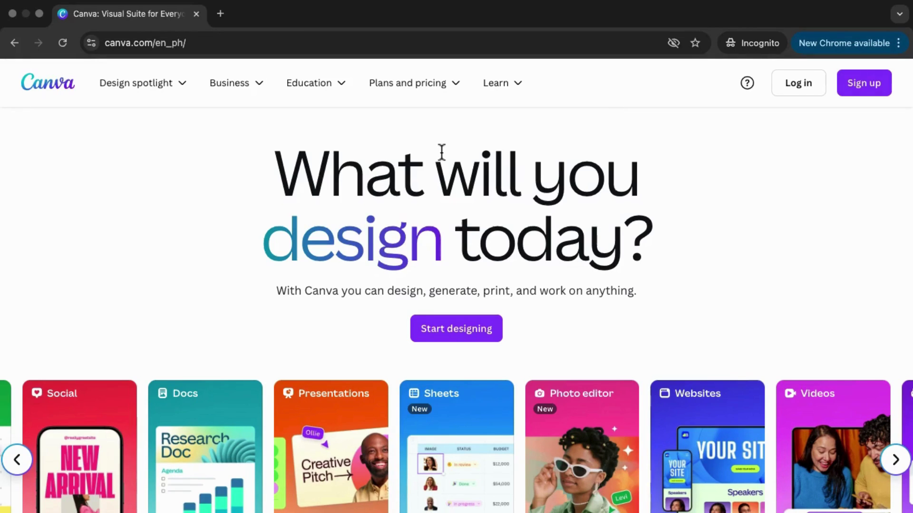
- Search 'canva for education' in a new incognito tab and open the Canva Education result
click(225, 13)
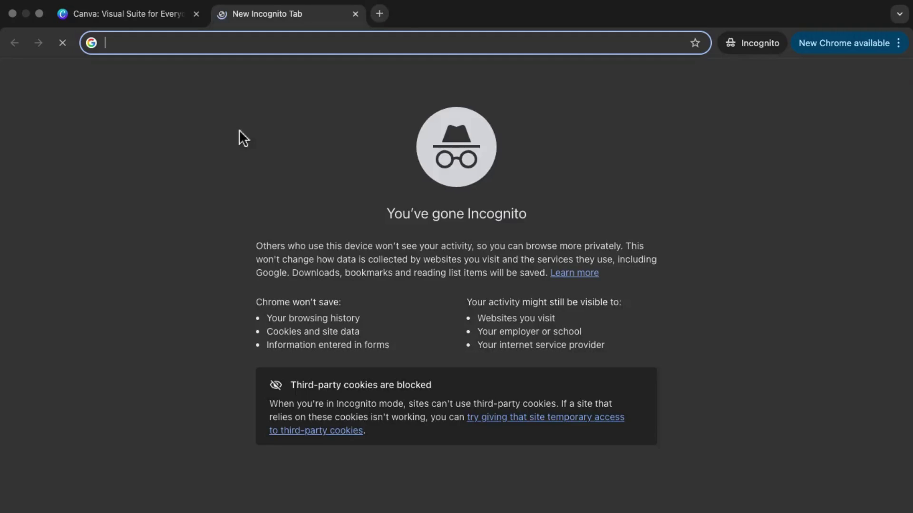
text(canva )
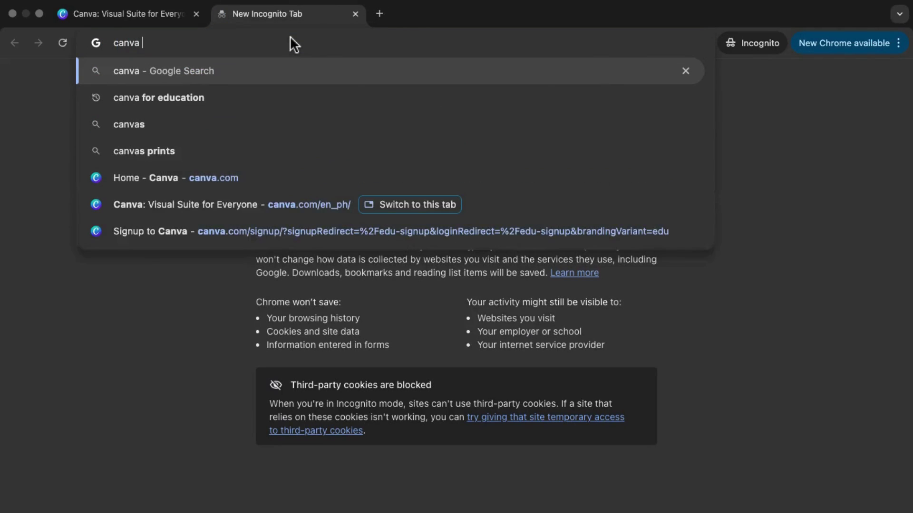
text(for education)
key(Return)
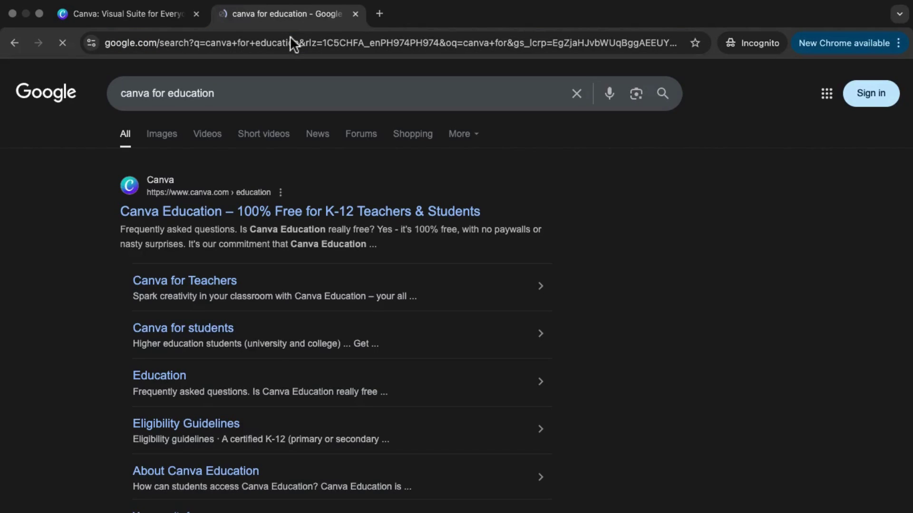
click(231, 209)
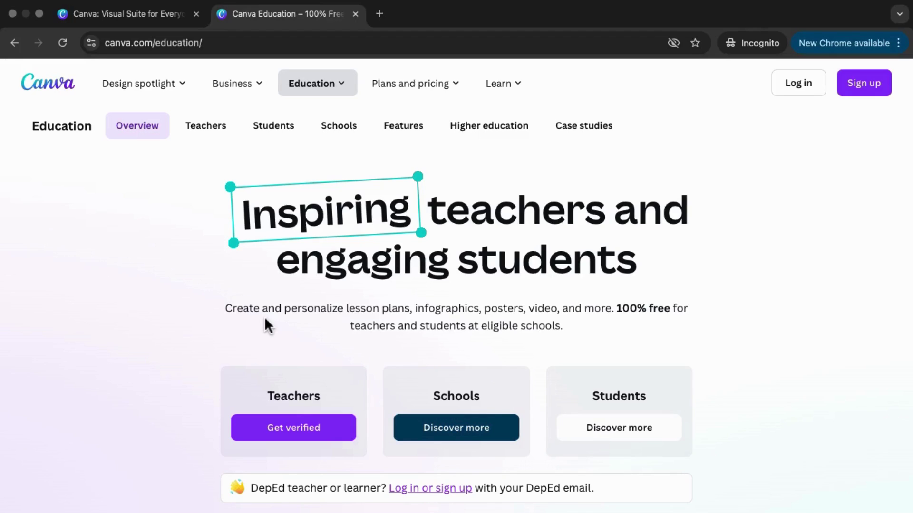
- Choose 'Get verified' under Teachers on the Canva Education page
click(296, 434)
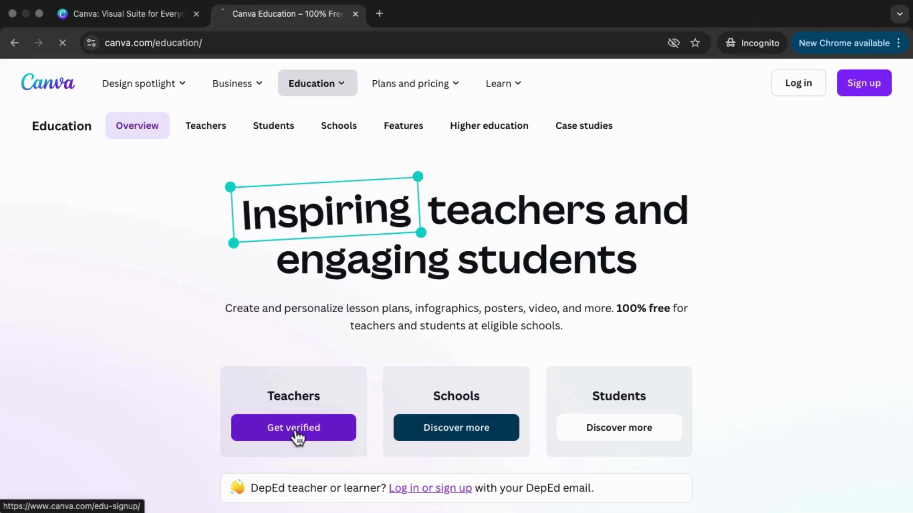